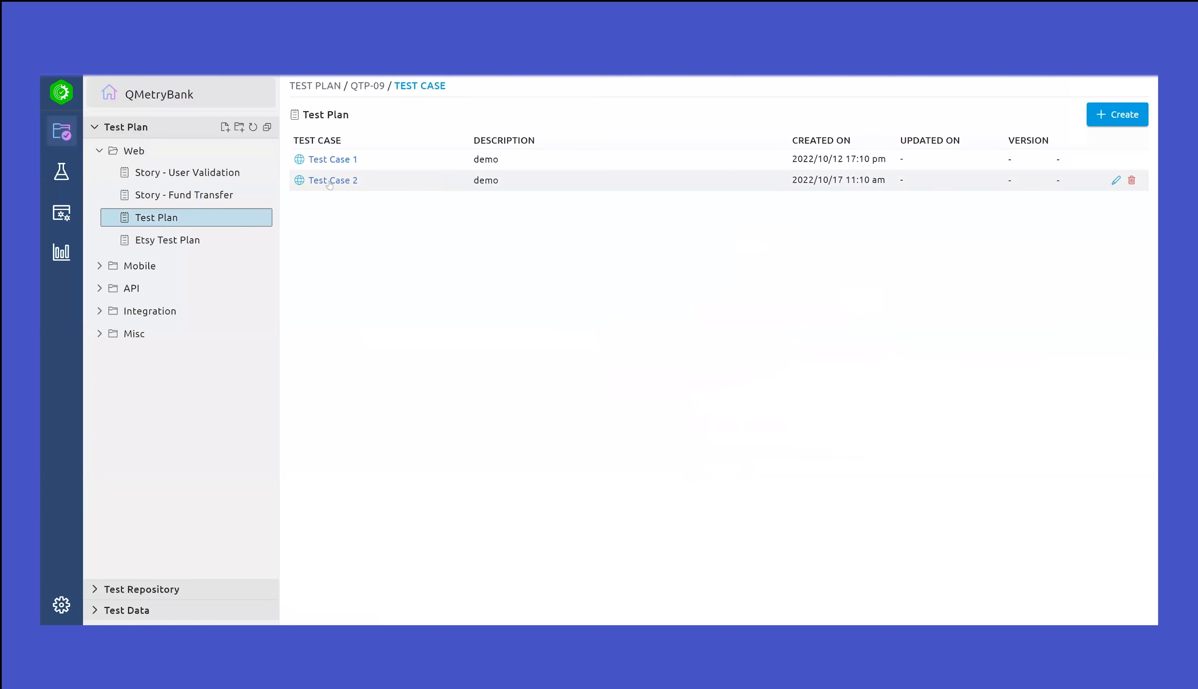
# Open Test Case 2 and dry run it with the QA_Env_Chrome profile
pyautogui.click(330, 182)
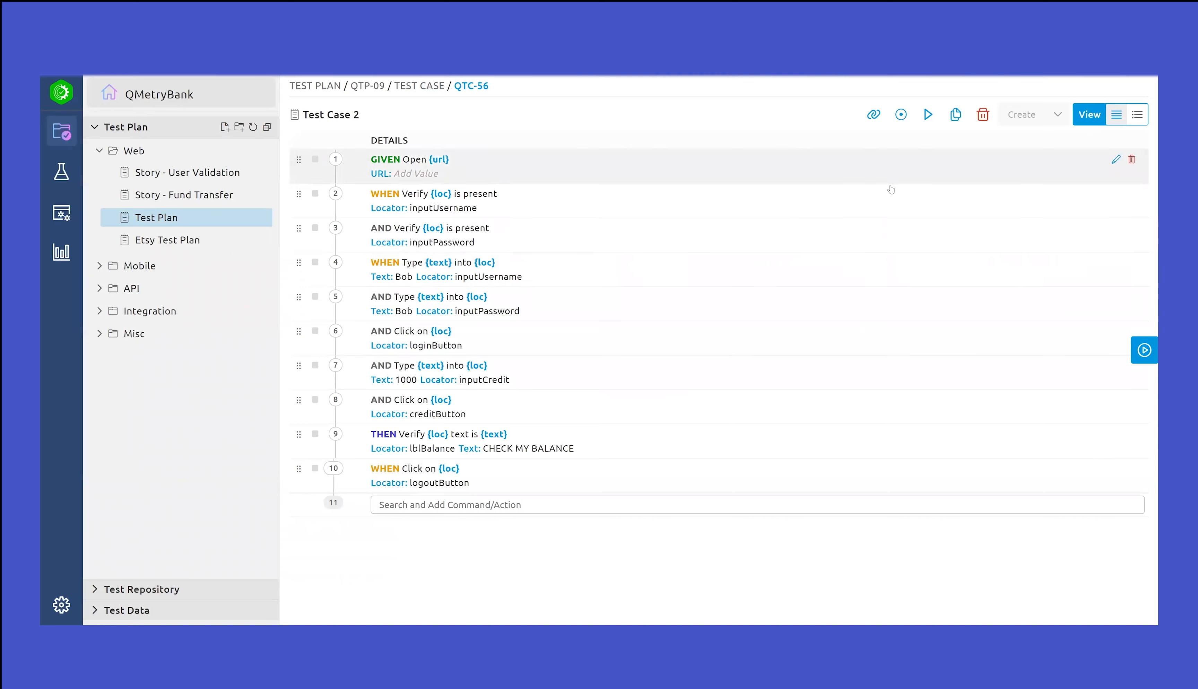
pyautogui.click(928, 115)
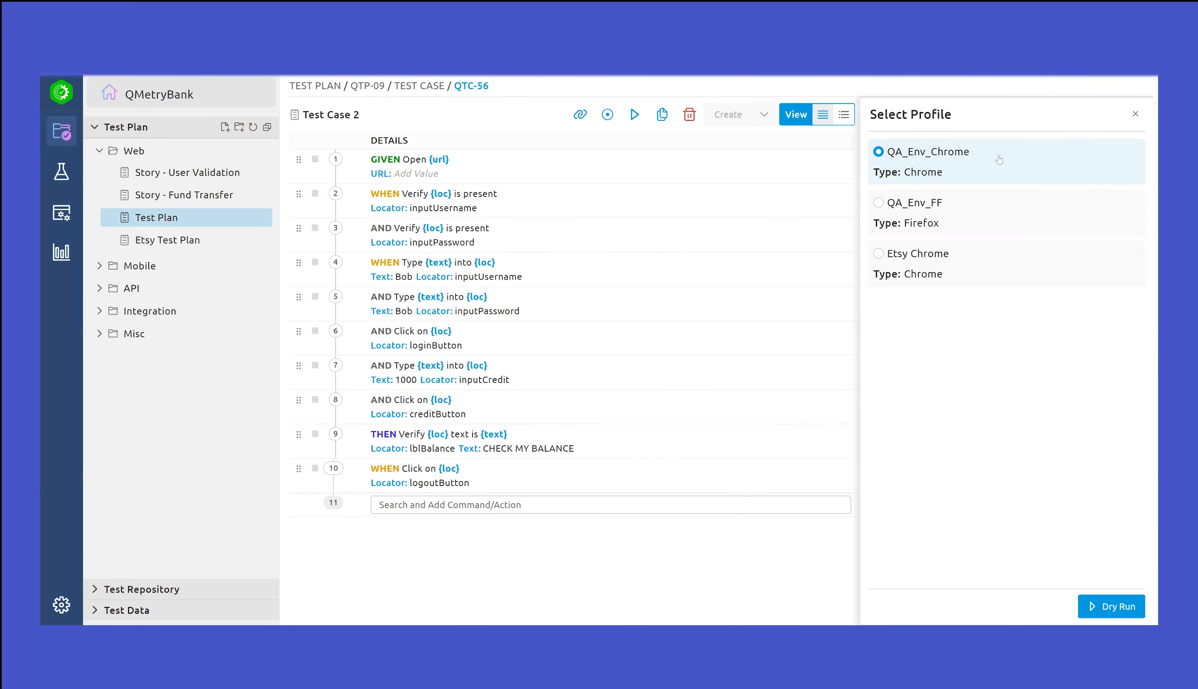
pyautogui.click(971, 256)
pyautogui.click(968, 204)
pyautogui.click(970, 173)
pyautogui.click(1110, 607)
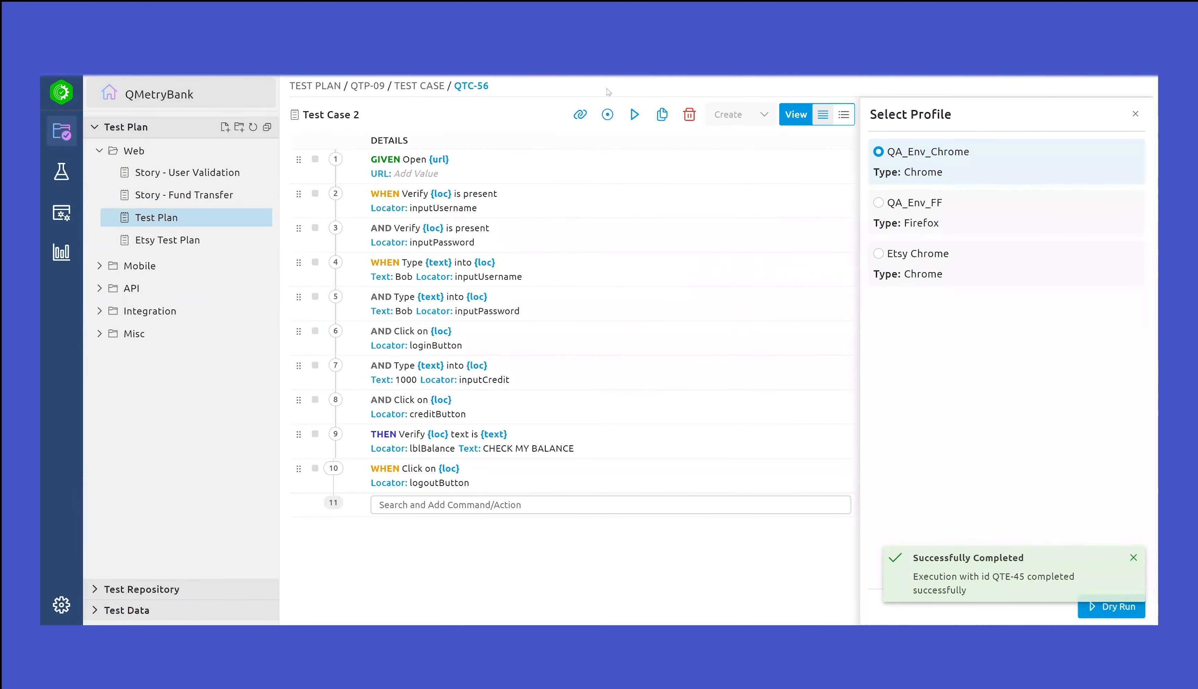
# Examine the step-by-step results of Test Case 2 in its latest execution report
pyautogui.click(53, 269)
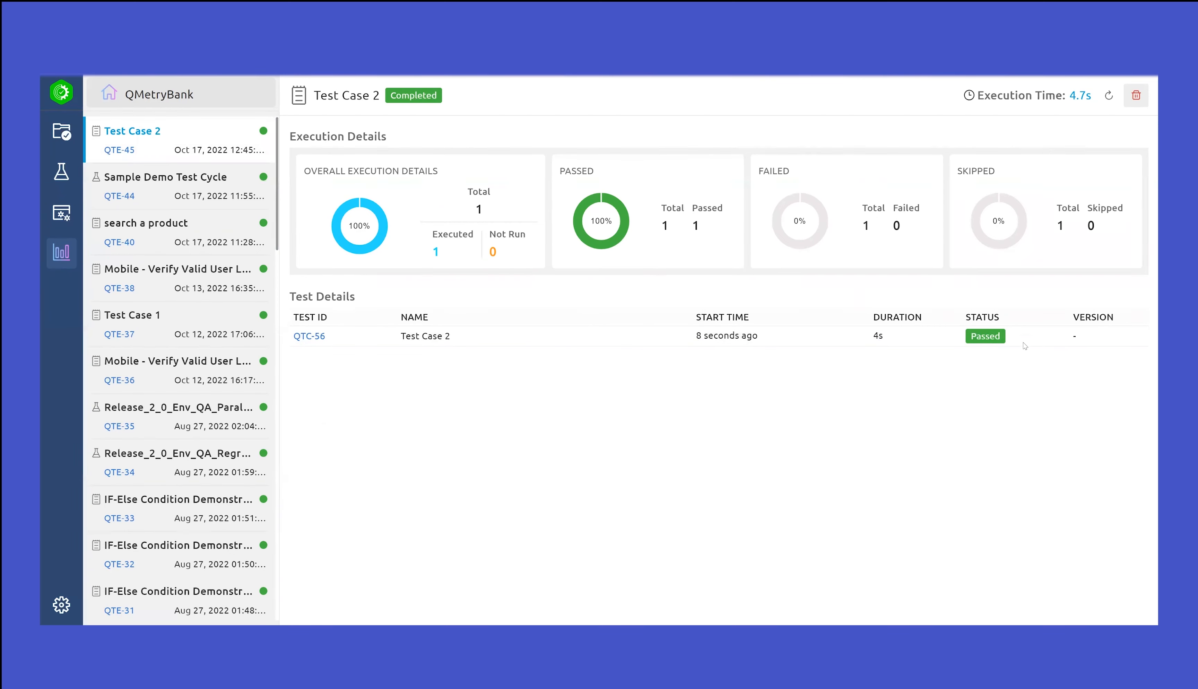
pyautogui.click(307, 337)
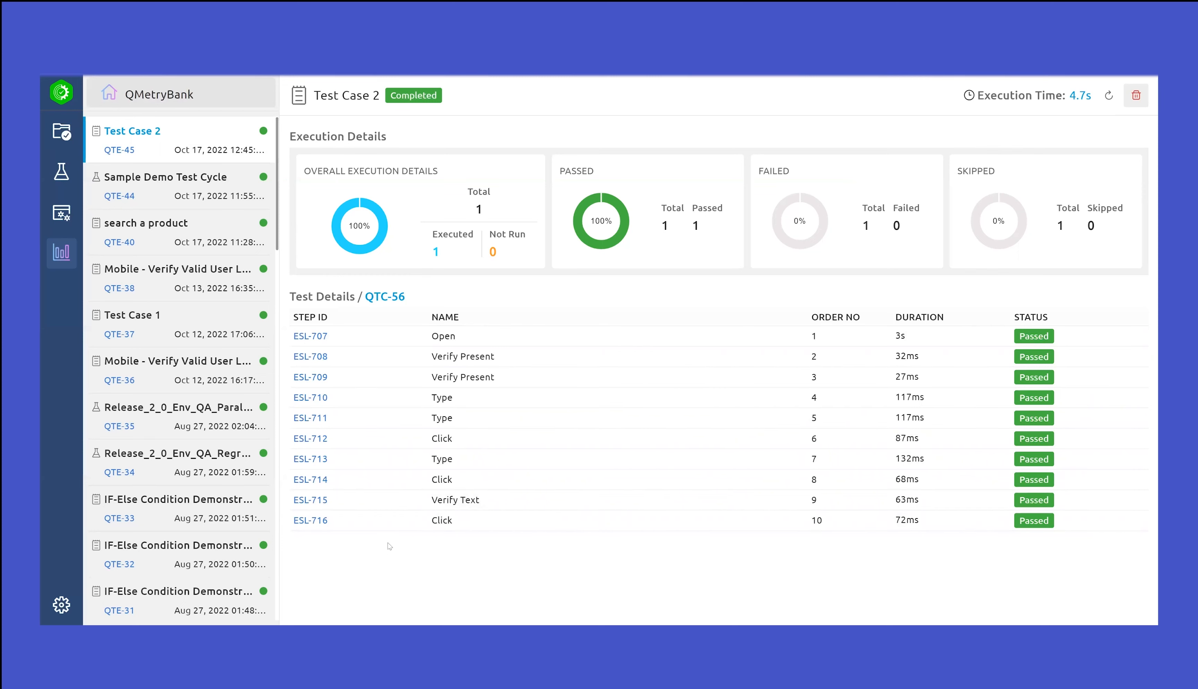
# Open the Sample Demo Test Cycle and review the test cases linked to its Chrome and Integration jobs
pyautogui.click(61, 172)
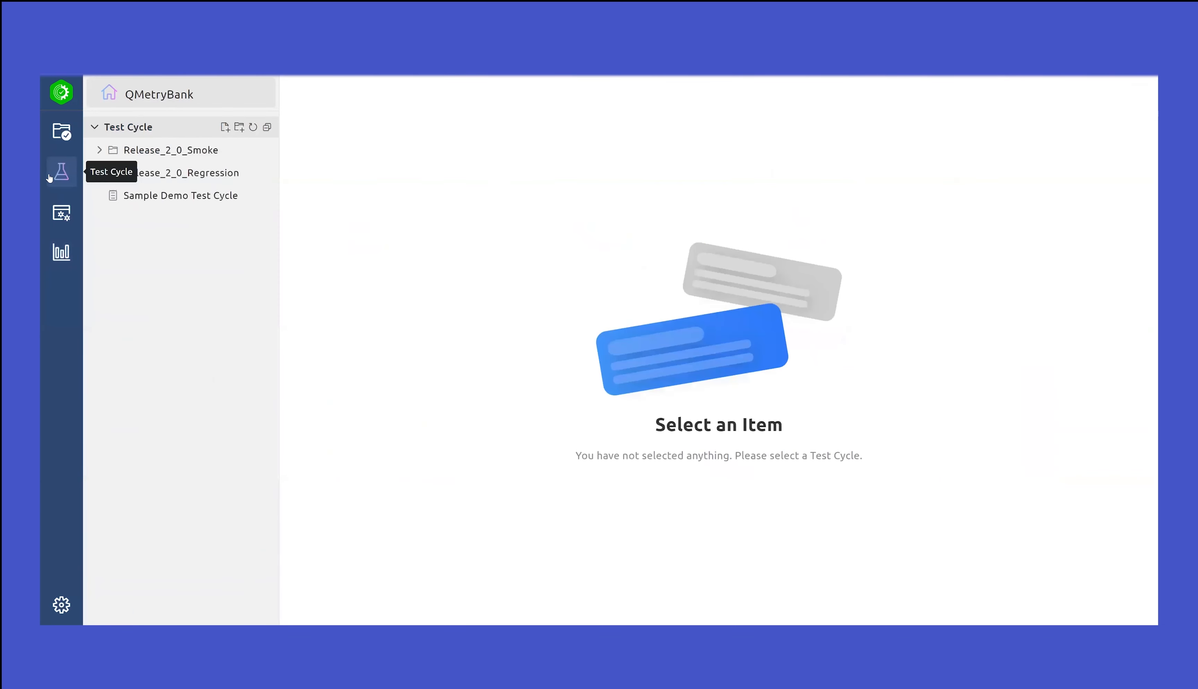
pyautogui.click(127, 192)
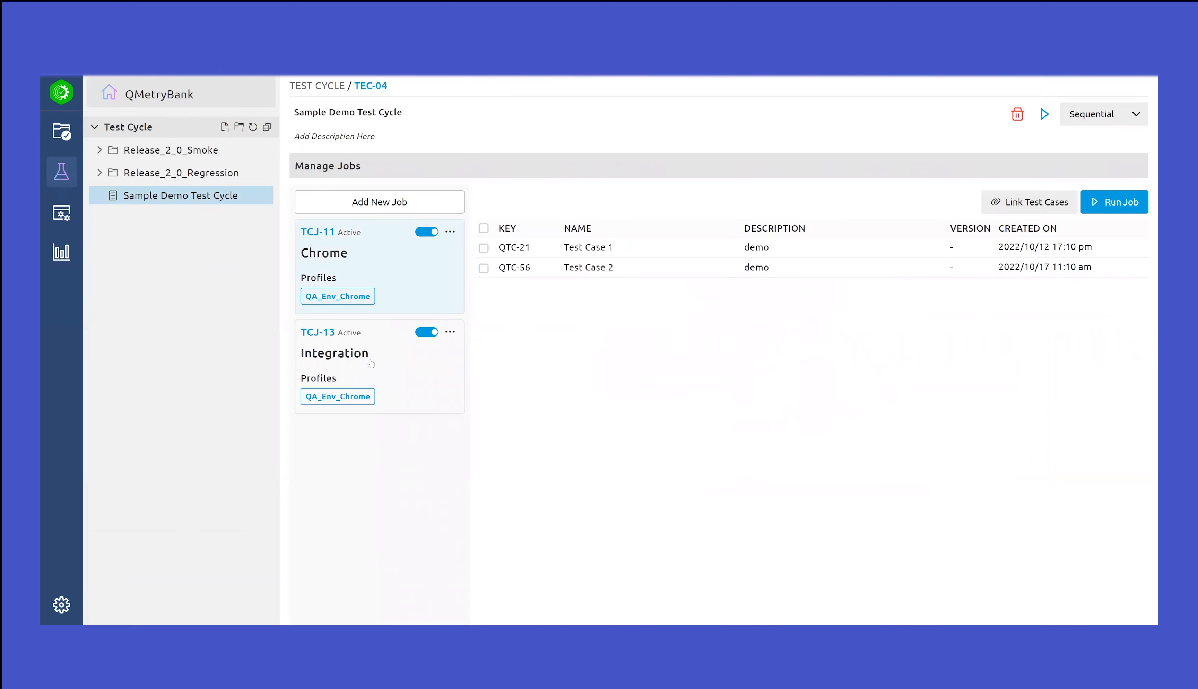
pyautogui.click(379, 345)
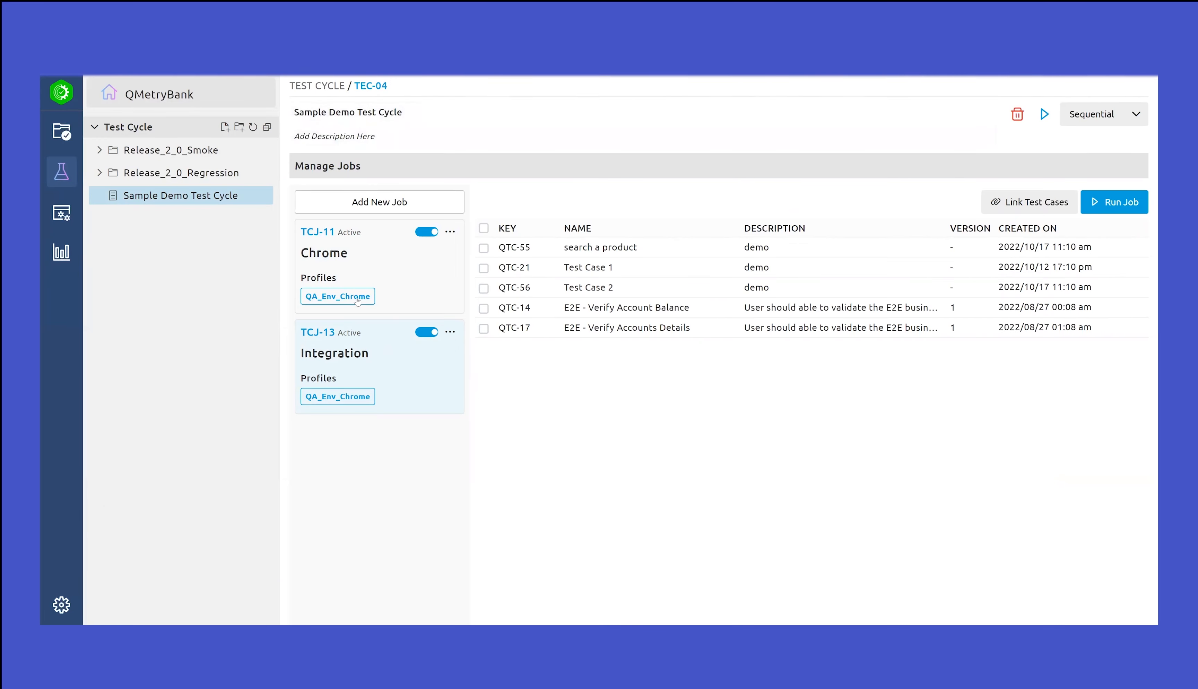
pyautogui.click(386, 253)
pyautogui.click(379, 352)
# Switch the Chrome job's active state off and back on, and run only that job
pyautogui.click(426, 235)
pyautogui.click(432, 233)
pyautogui.click(407, 259)
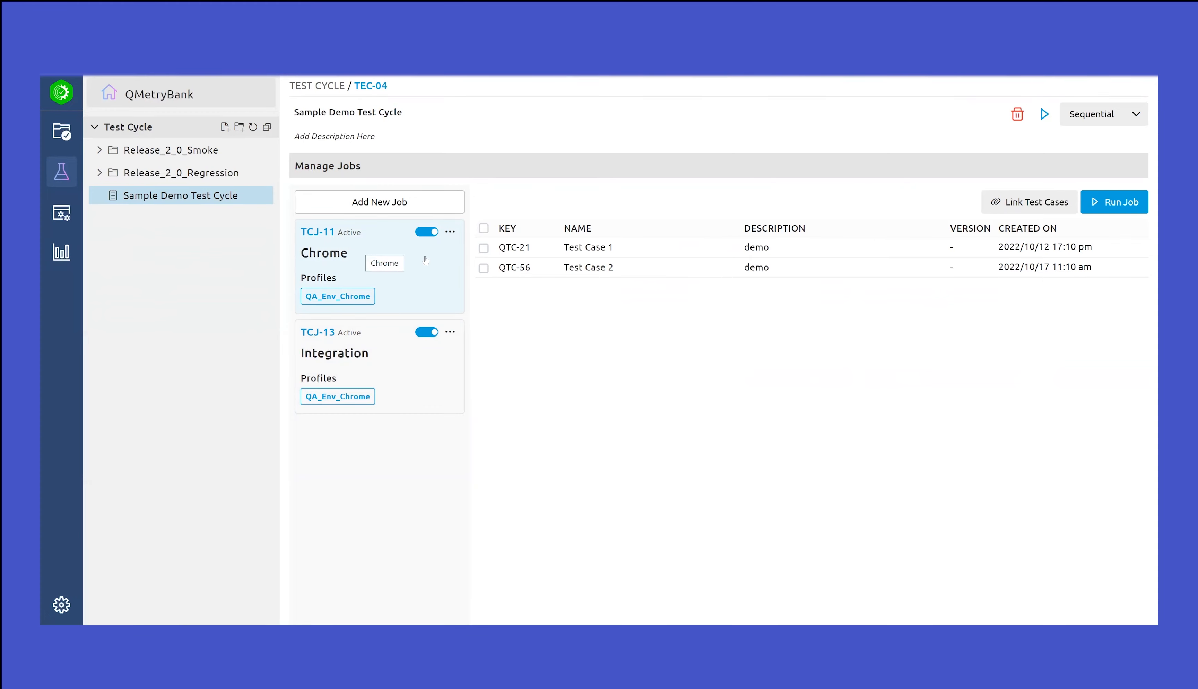
pyautogui.click(1118, 203)
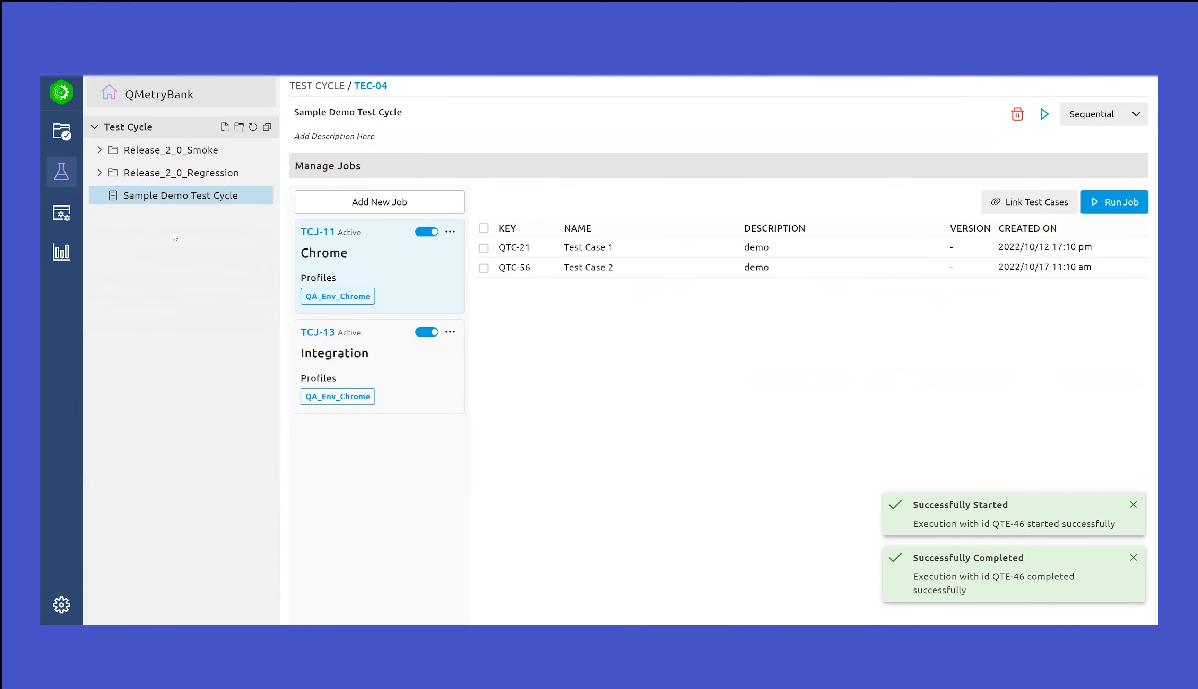
# Examine the Chrome job's latest execution report, including the step results of Test Case 1 and Test Case 2
pyautogui.click(61, 252)
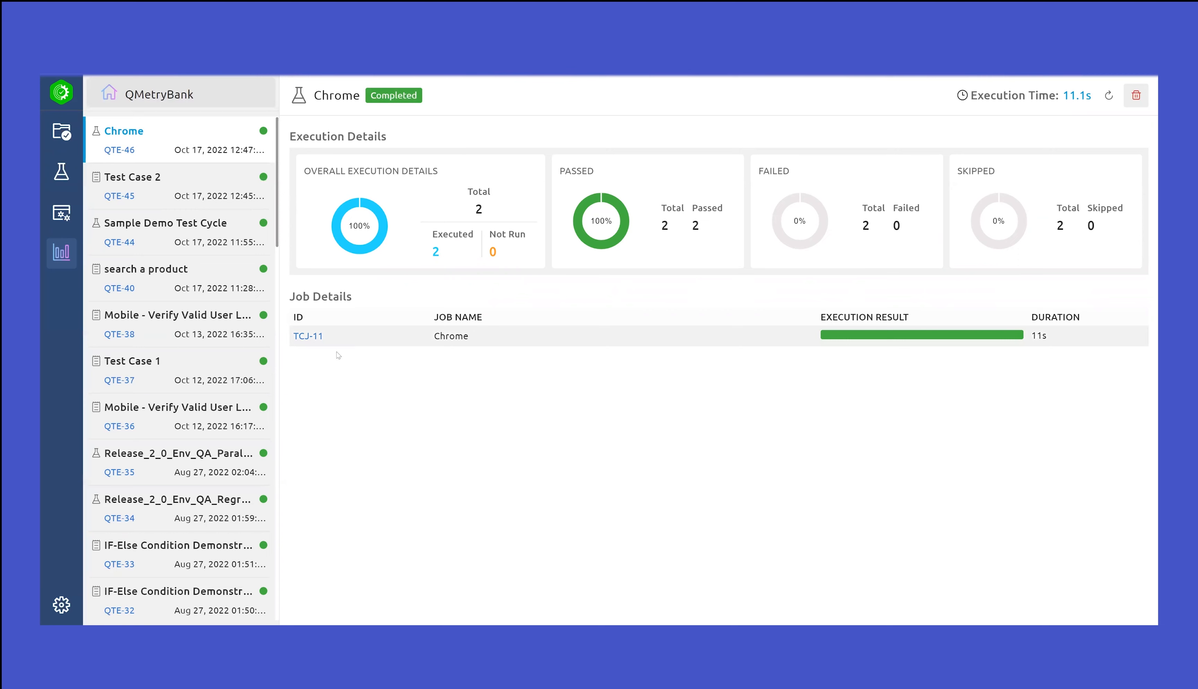
pyautogui.click(309, 337)
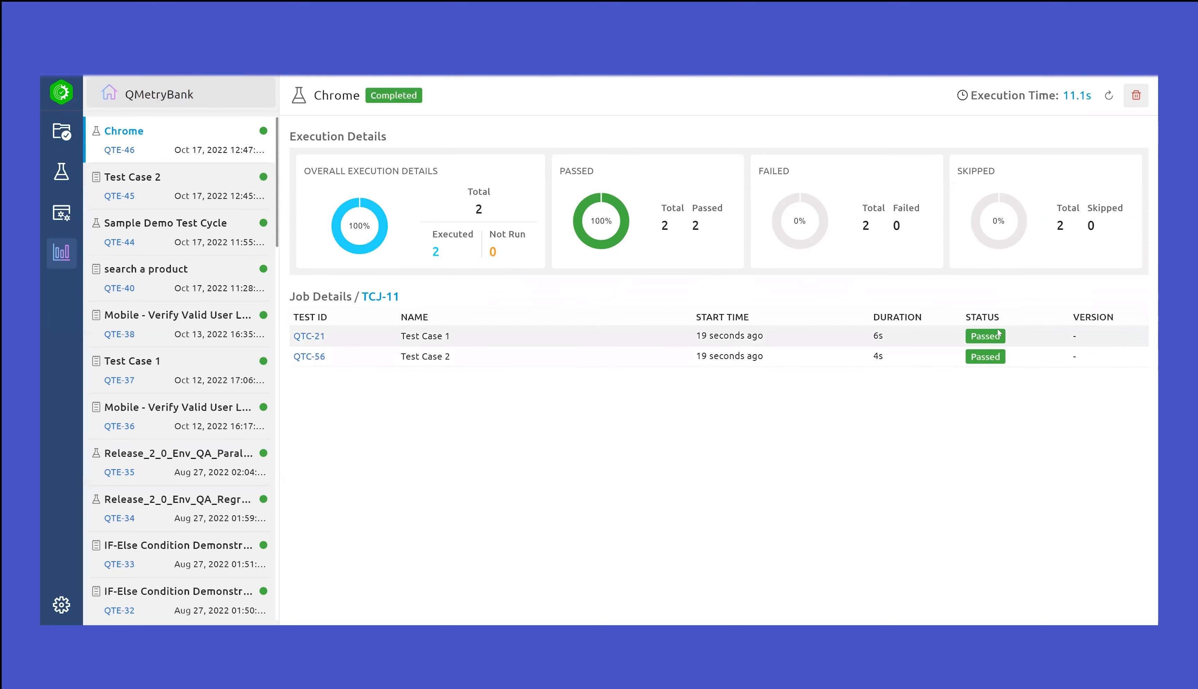
pyautogui.click(315, 337)
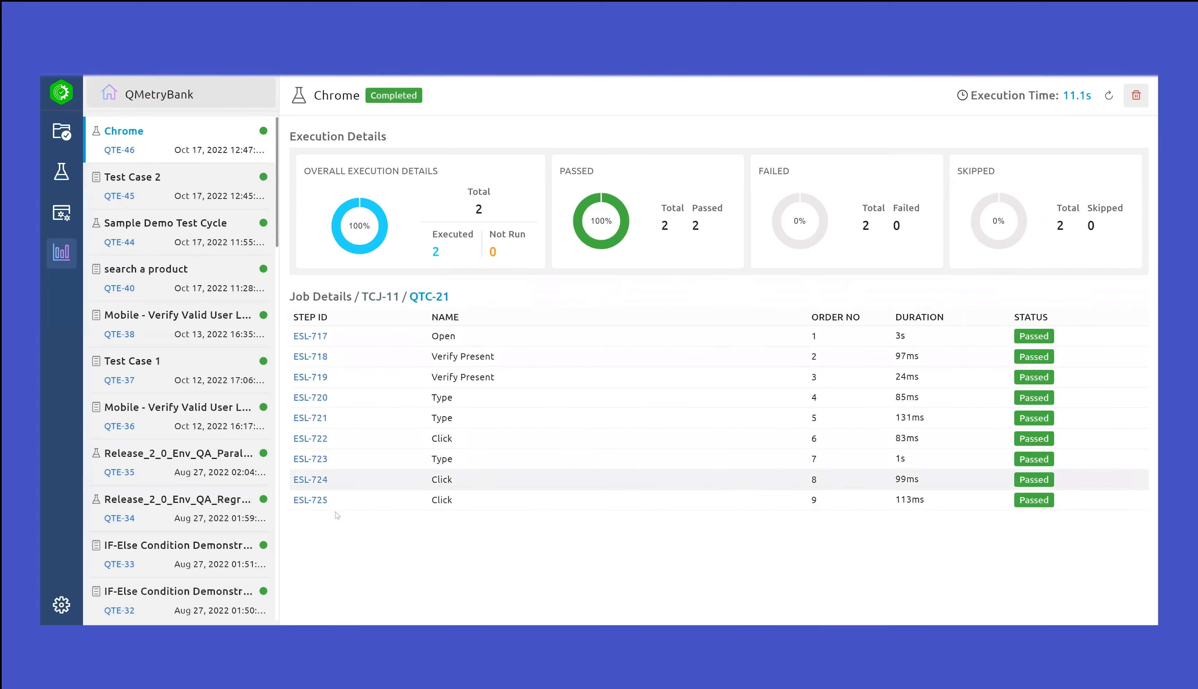
pyautogui.click(381, 297)
pyautogui.click(316, 360)
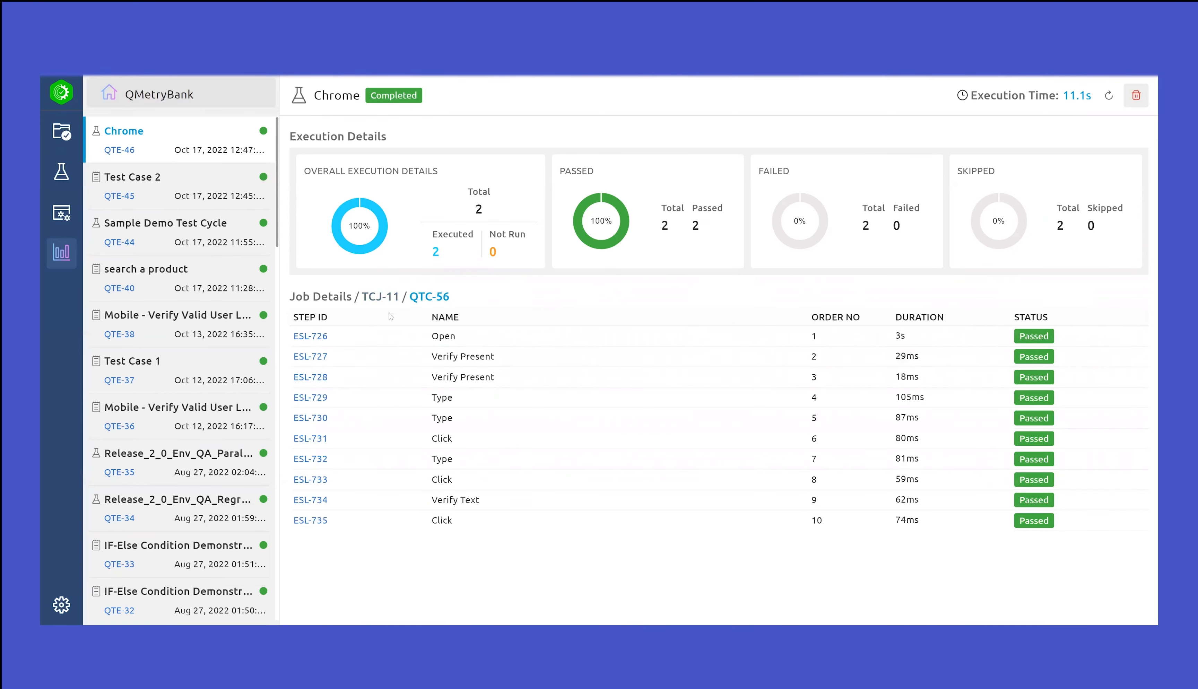
# Reopen the Sample Demo Test Cycle and compare the test cases in the Chrome and Integration jobs
pyautogui.click(60, 172)
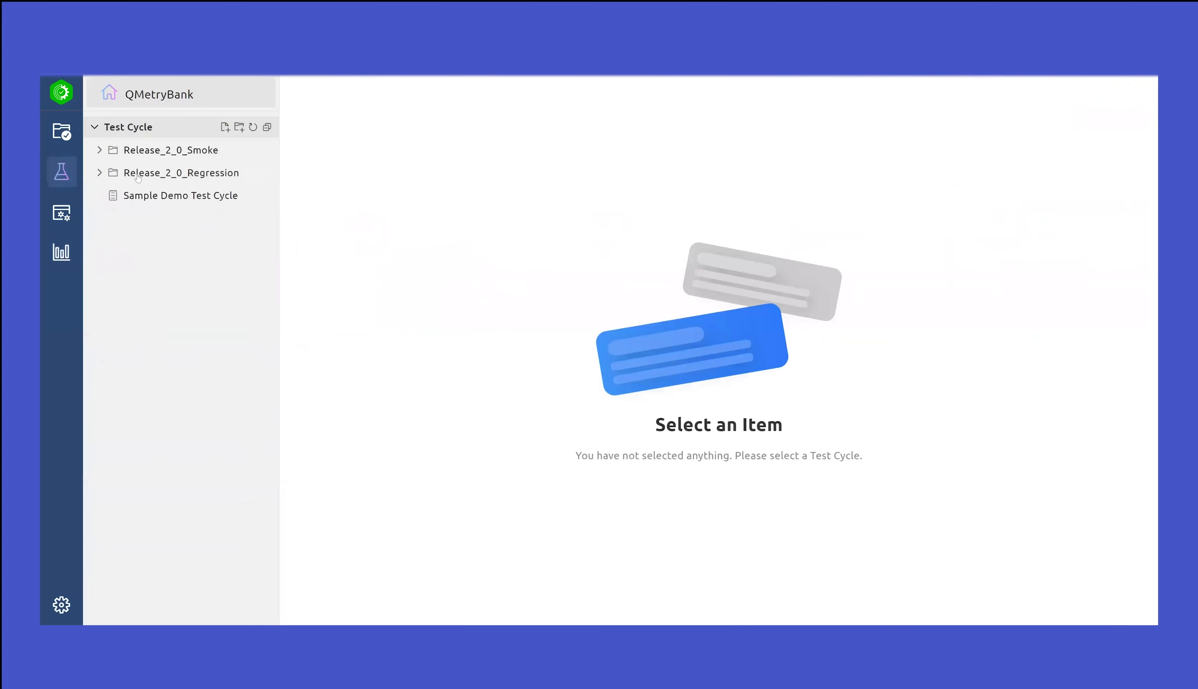
pyautogui.click(178, 194)
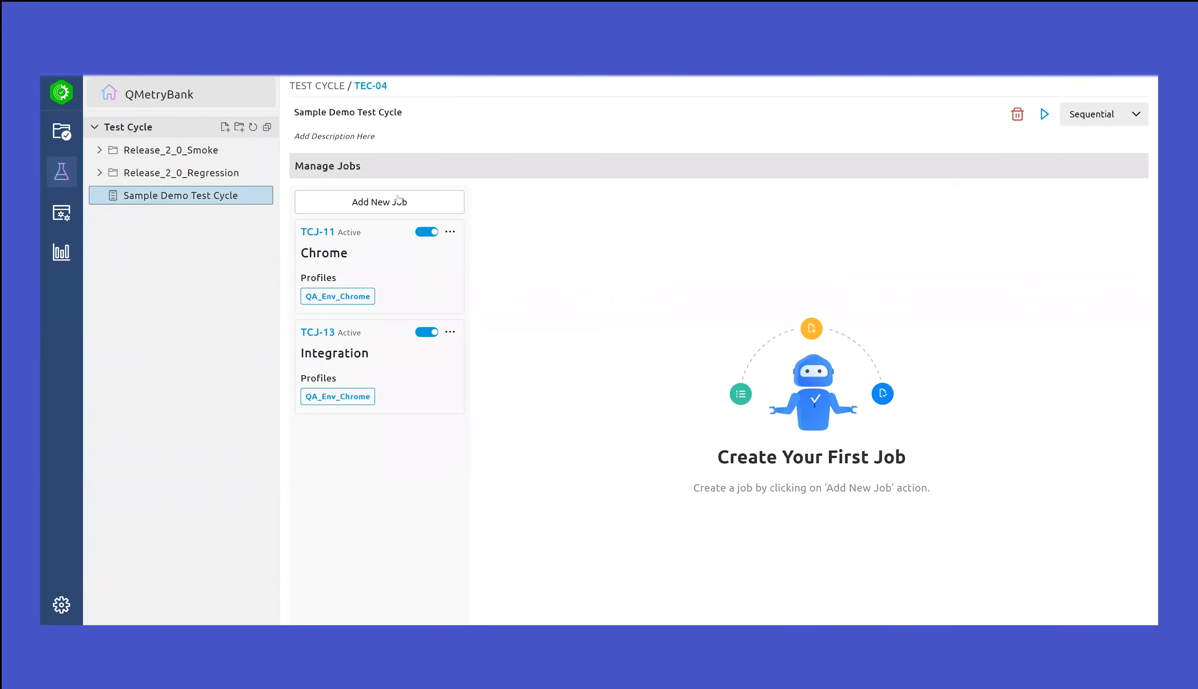
pyautogui.click(371, 242)
pyautogui.click(396, 342)
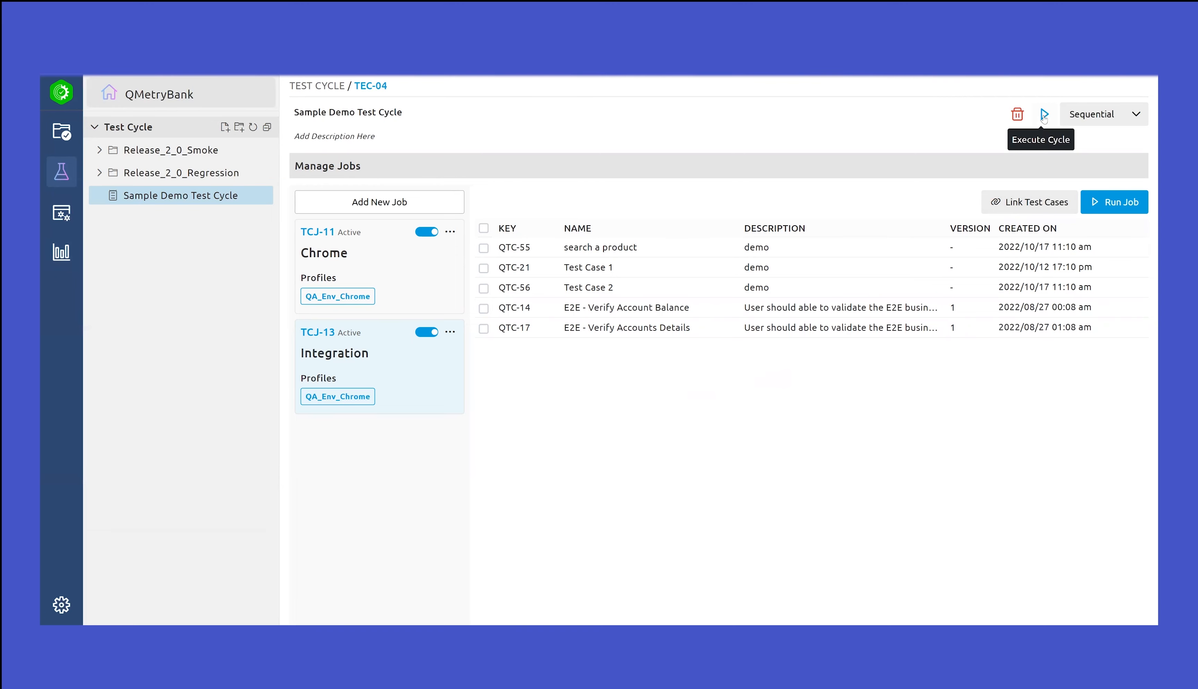
# Review the cycle's Sequential and Parallel execution options against the Chrome and Integration jobs
pyautogui.click(1135, 117)
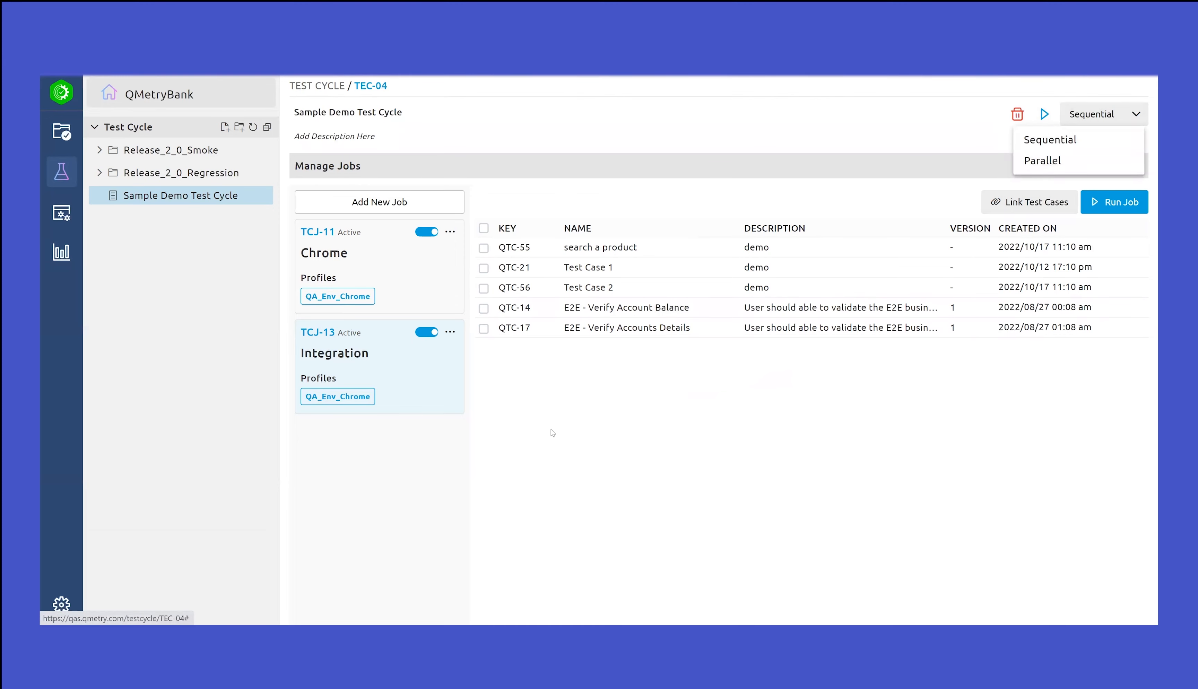
pyautogui.click(540, 436)
pyautogui.click(361, 248)
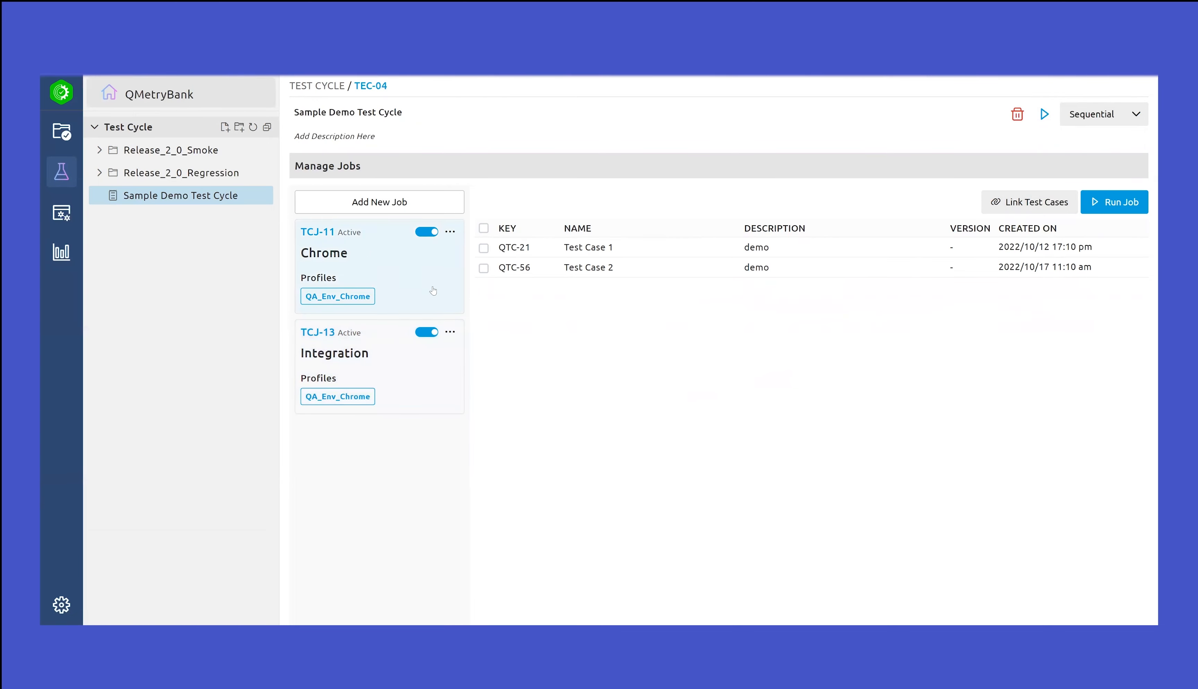
pyautogui.click(359, 363)
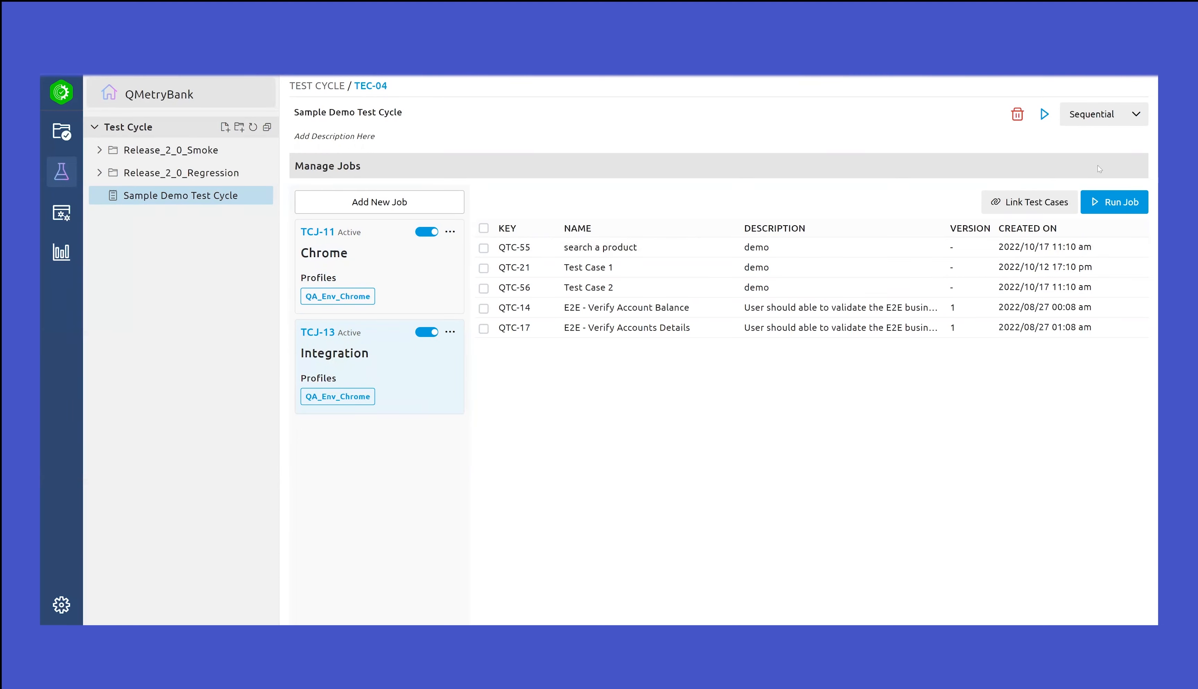
pyautogui.click(1137, 116)
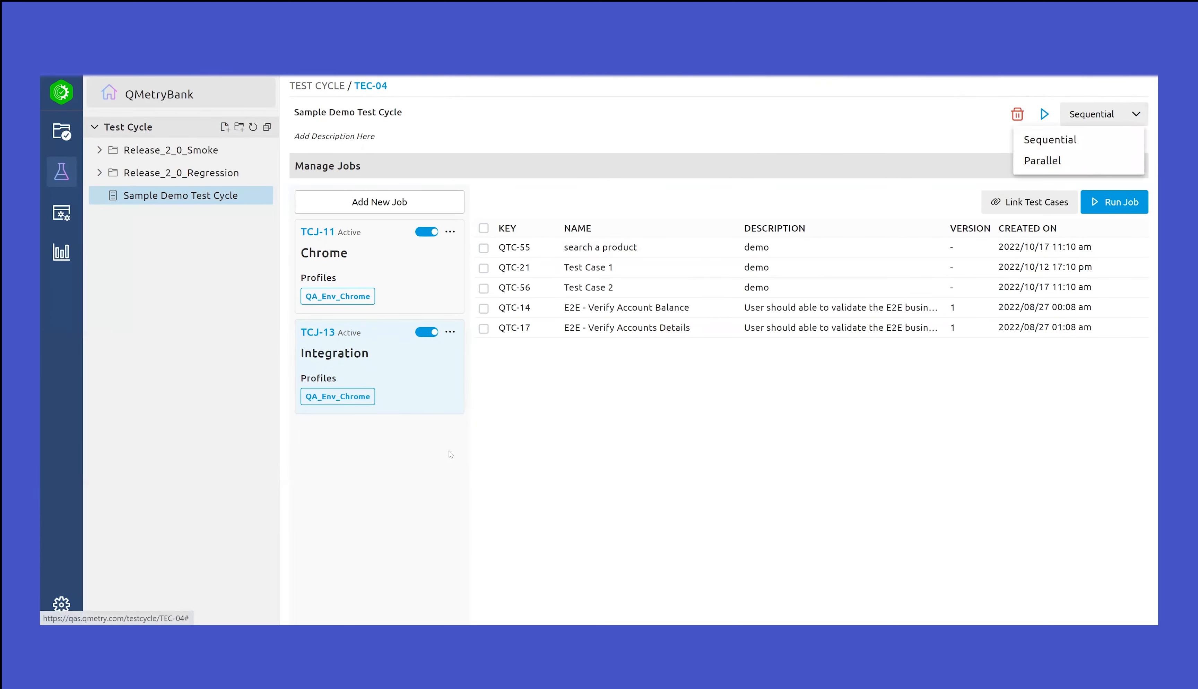
pyautogui.click(540, 436)
pyautogui.click(344, 257)
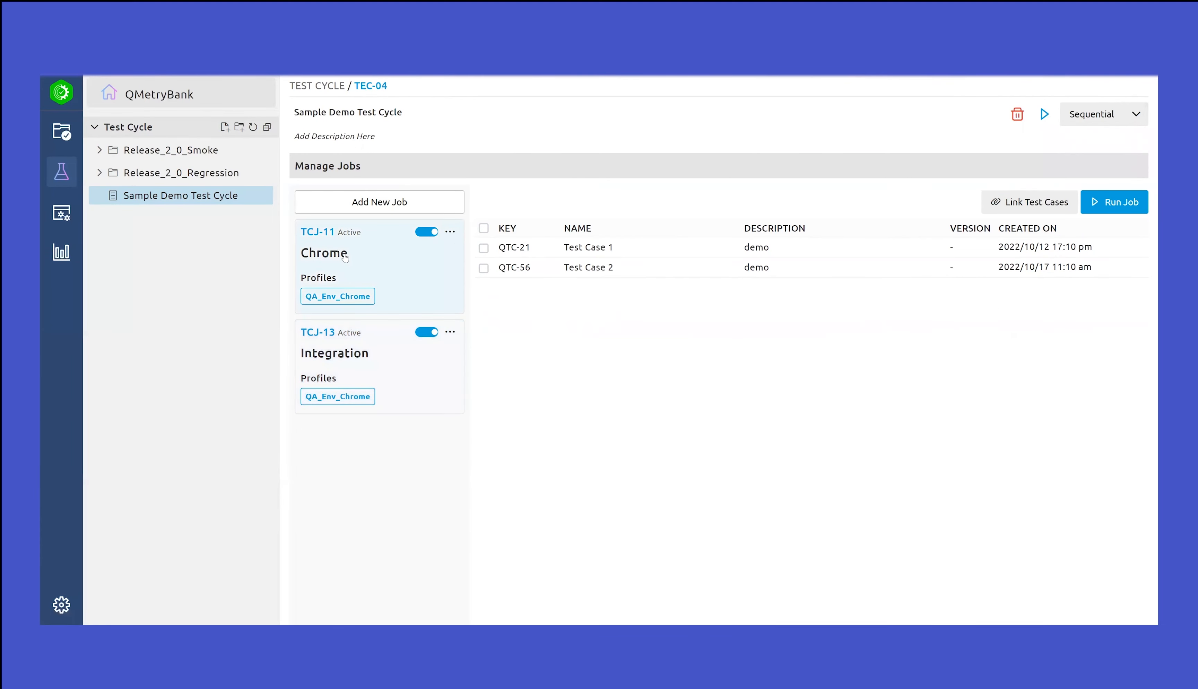
pyautogui.click(356, 354)
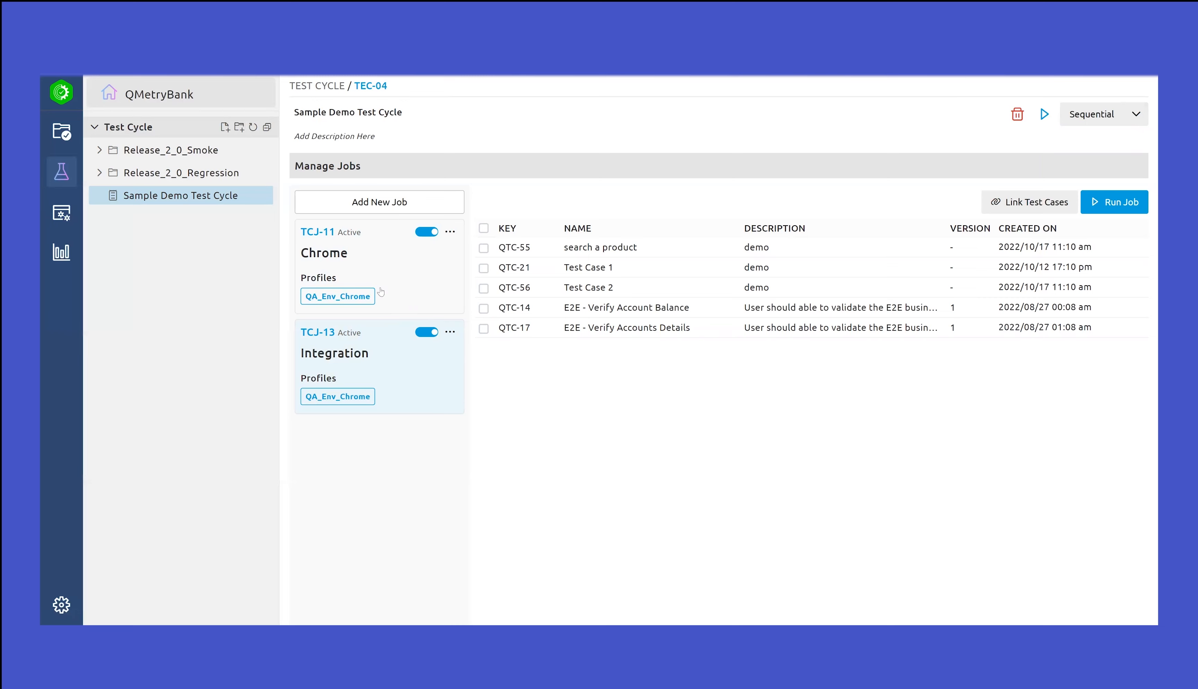
pyautogui.click(1136, 114)
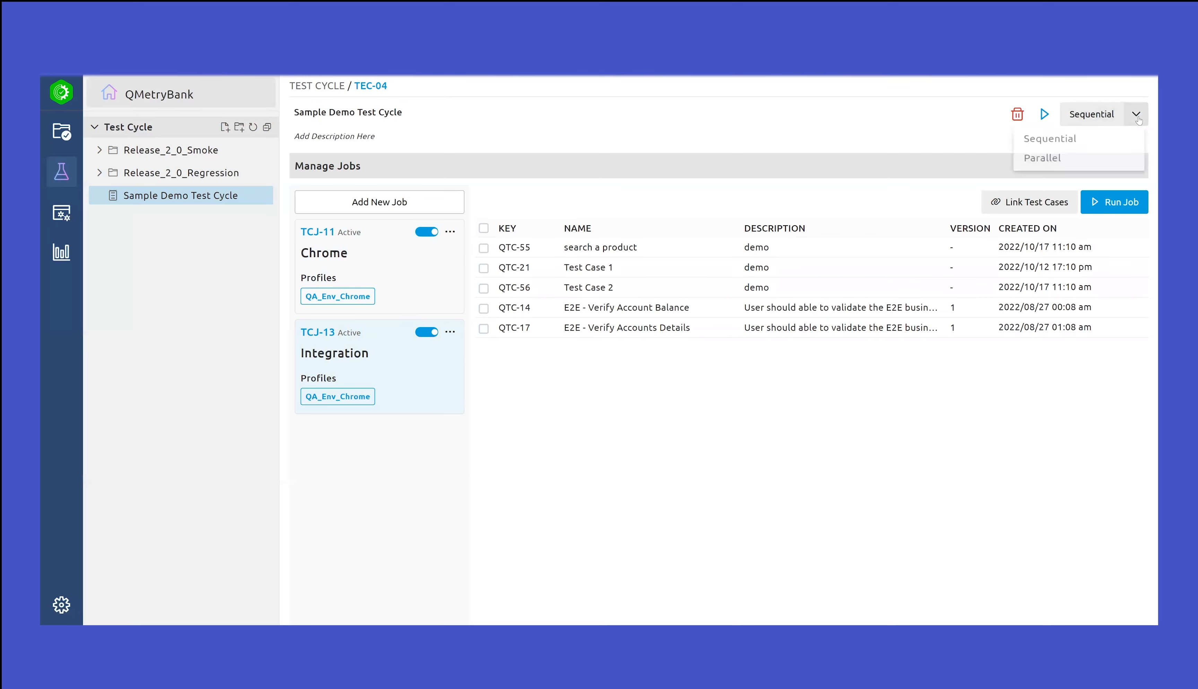
pyautogui.click(853, 440)
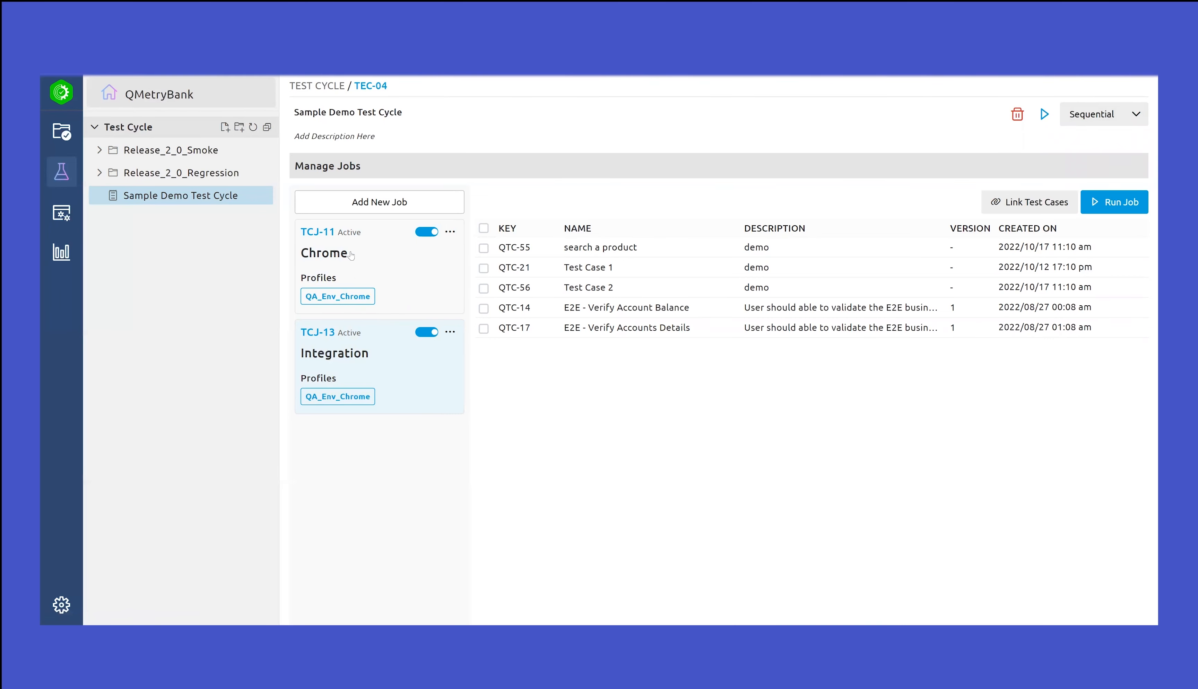
pyautogui.click(382, 238)
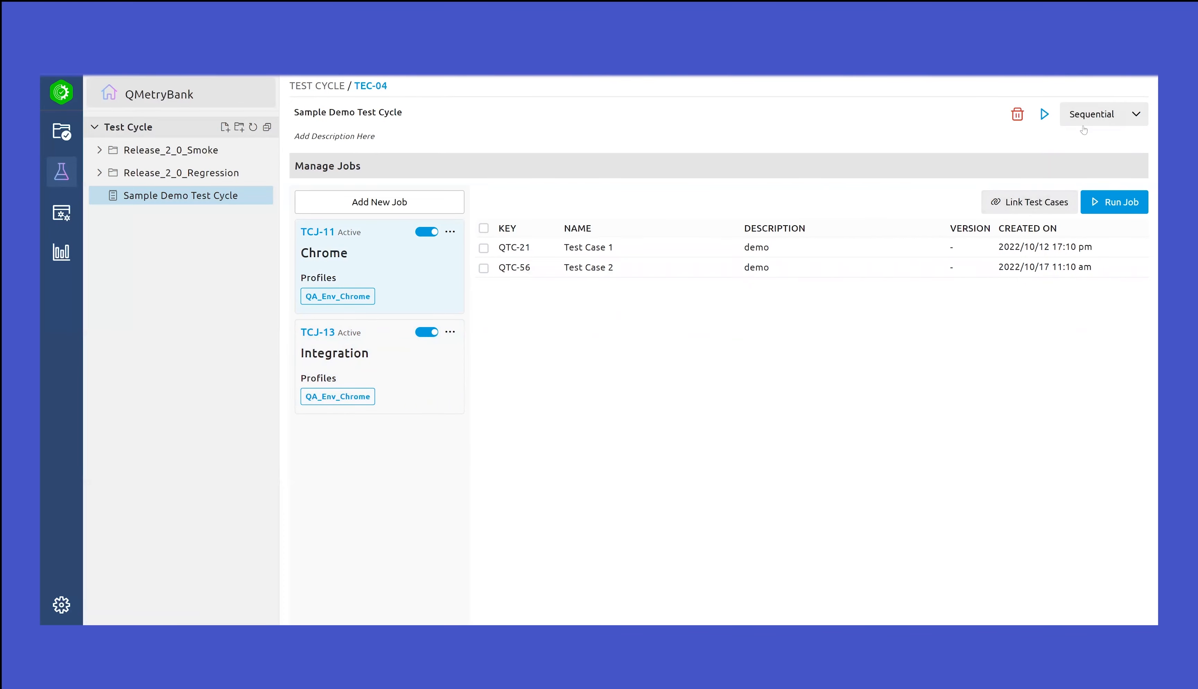
# Try the Parallel execution mode for the test cycle and restore Sequential
pyautogui.click(1128, 119)
pyautogui.click(1101, 162)
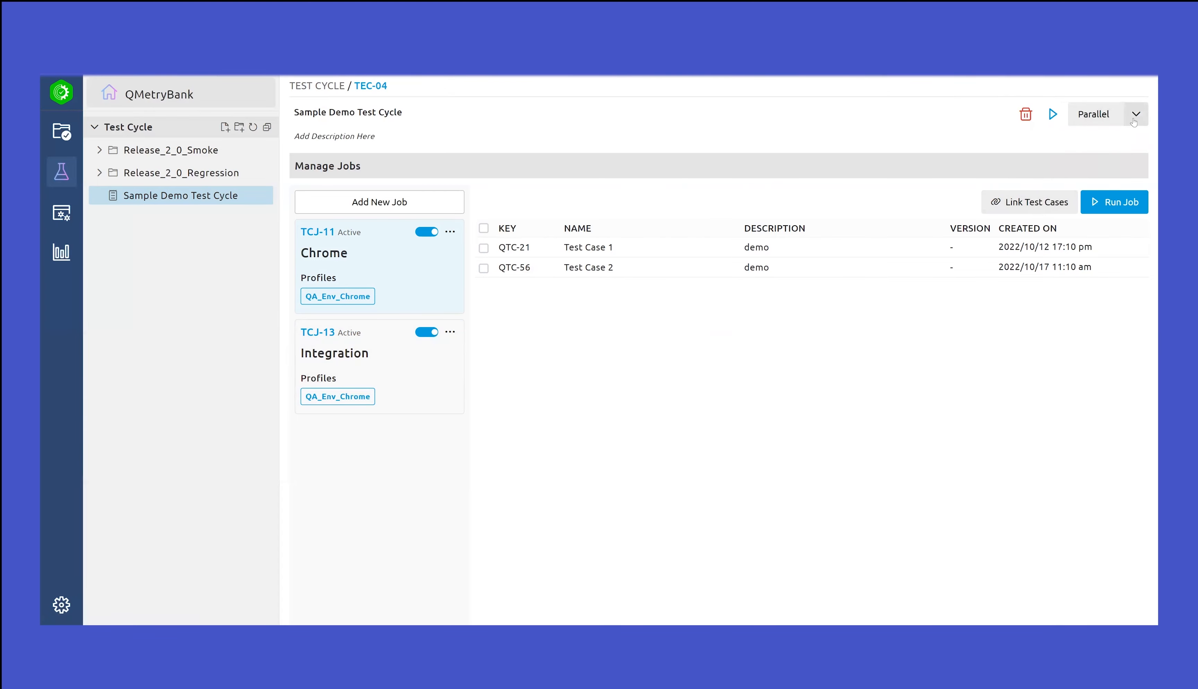
pyautogui.click(1134, 121)
pyautogui.click(1078, 141)
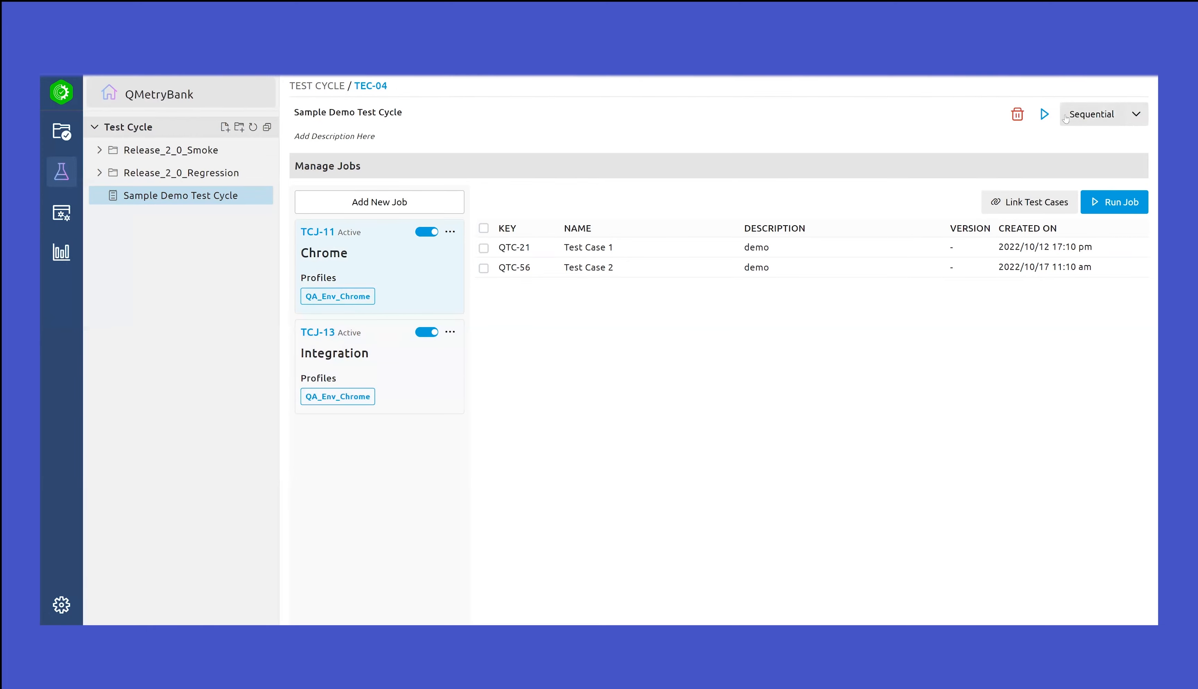
# Execute the entire Sample Demo Test Cycle and view the Integration job's execution result summary in the report
pyautogui.click(1044, 117)
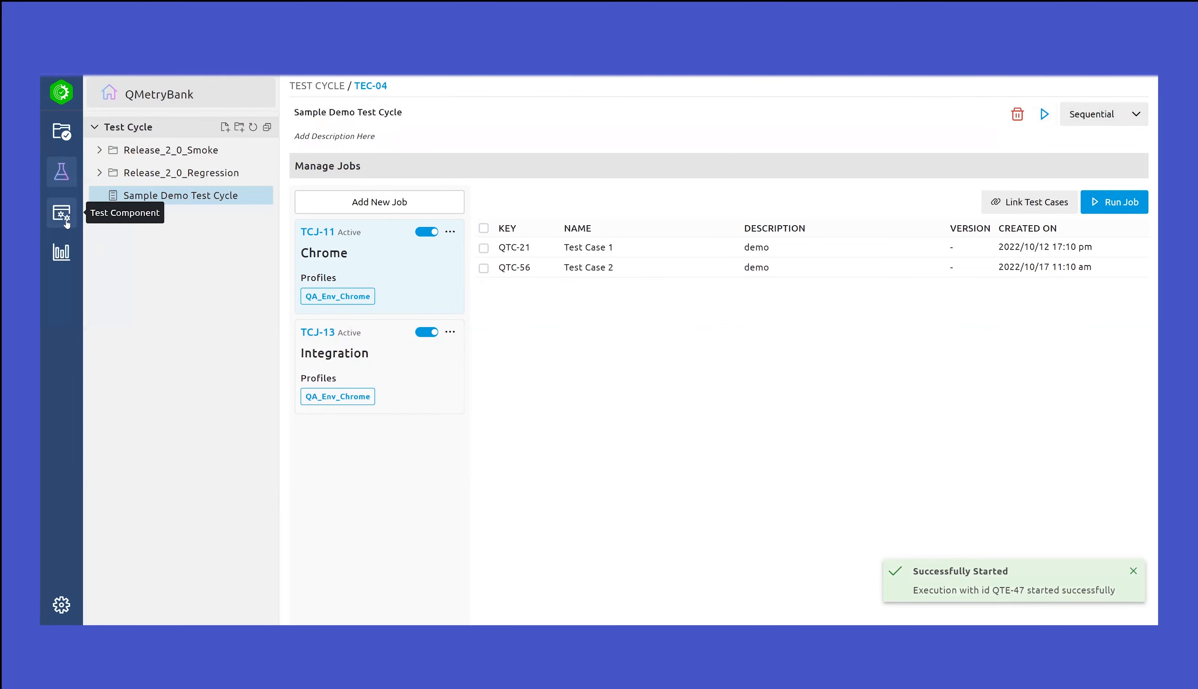
pyautogui.click(62, 251)
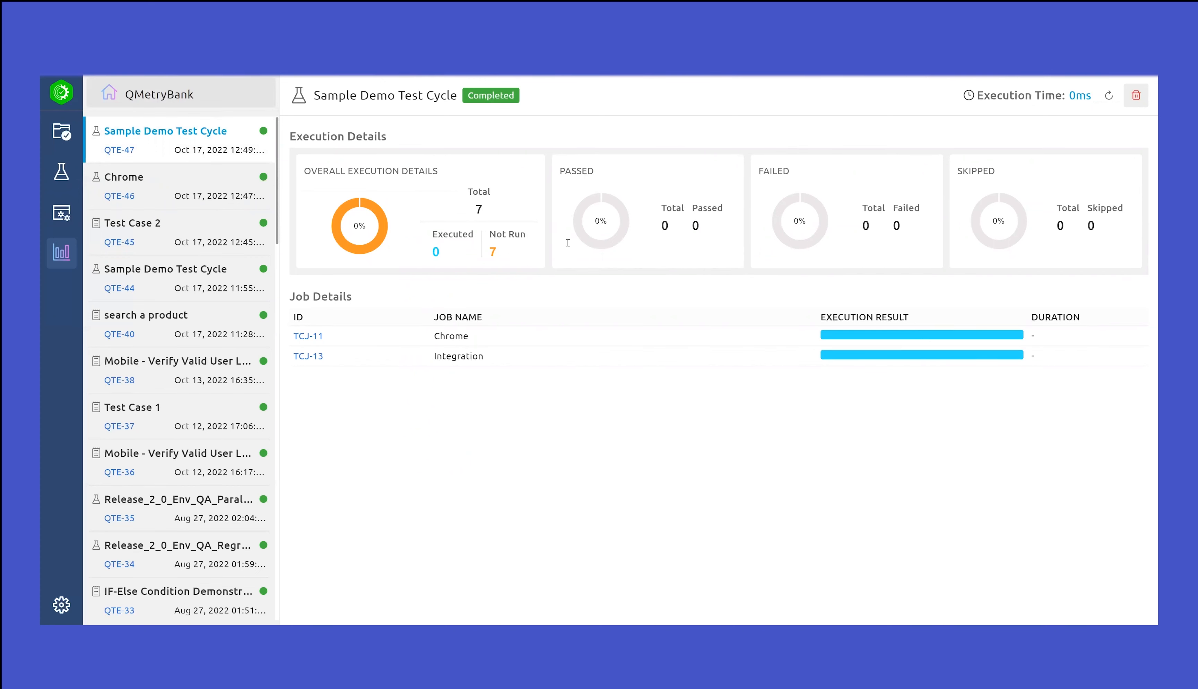
pyautogui.moveTo(944, 355)
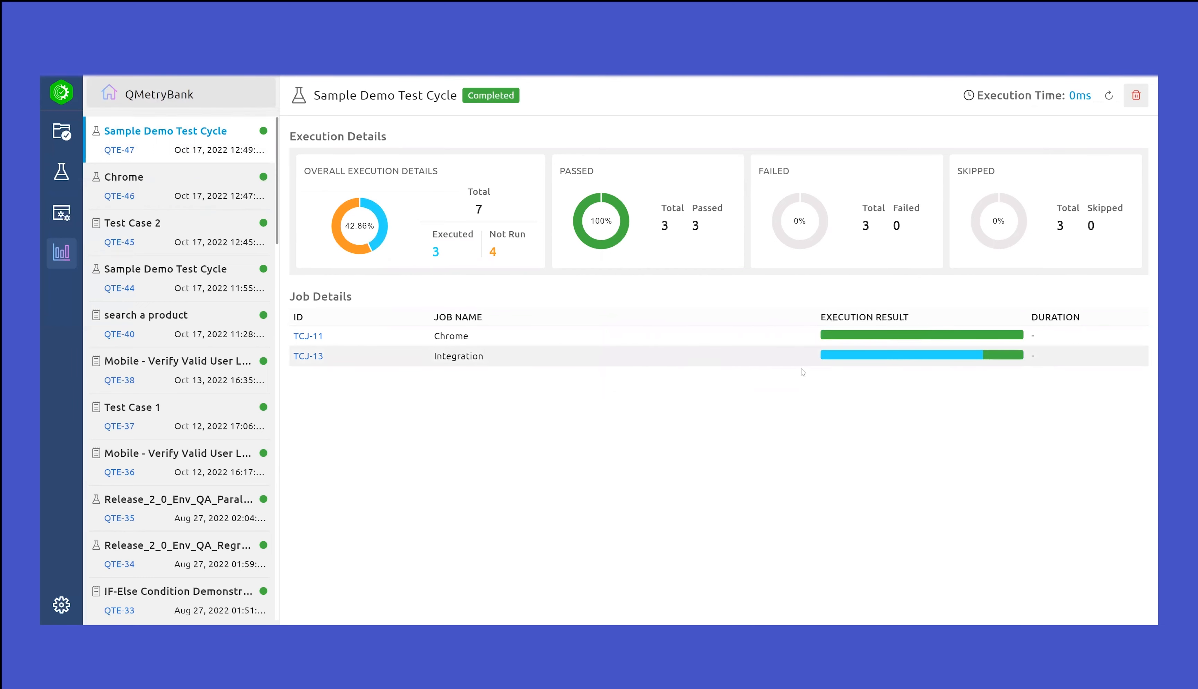
pyautogui.moveTo(880, 356)
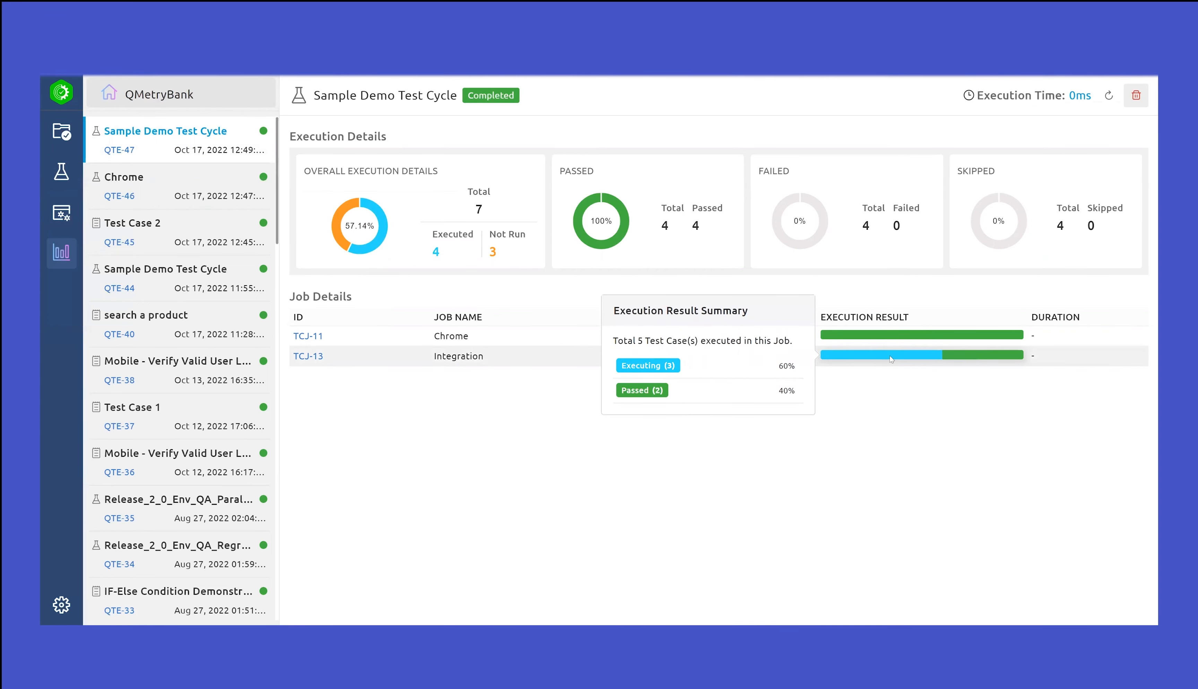